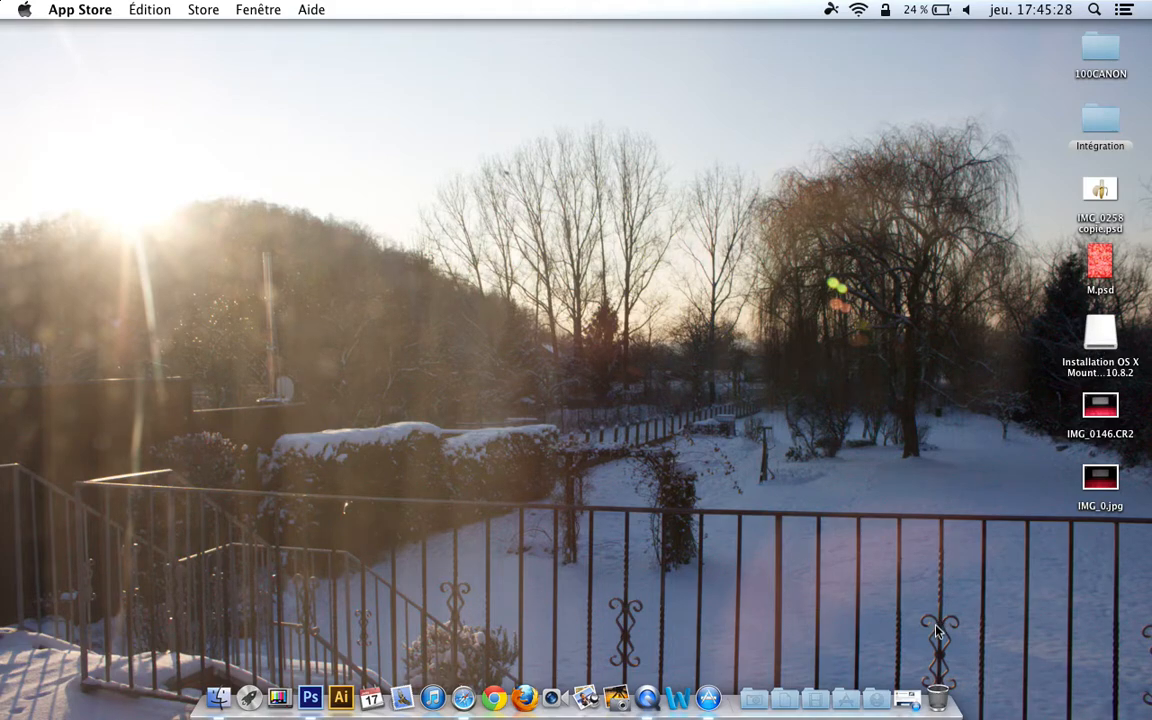
Show the OS X Mountain Lion page in the App Store and check the installed system version in About This Mac.
click(905, 700)
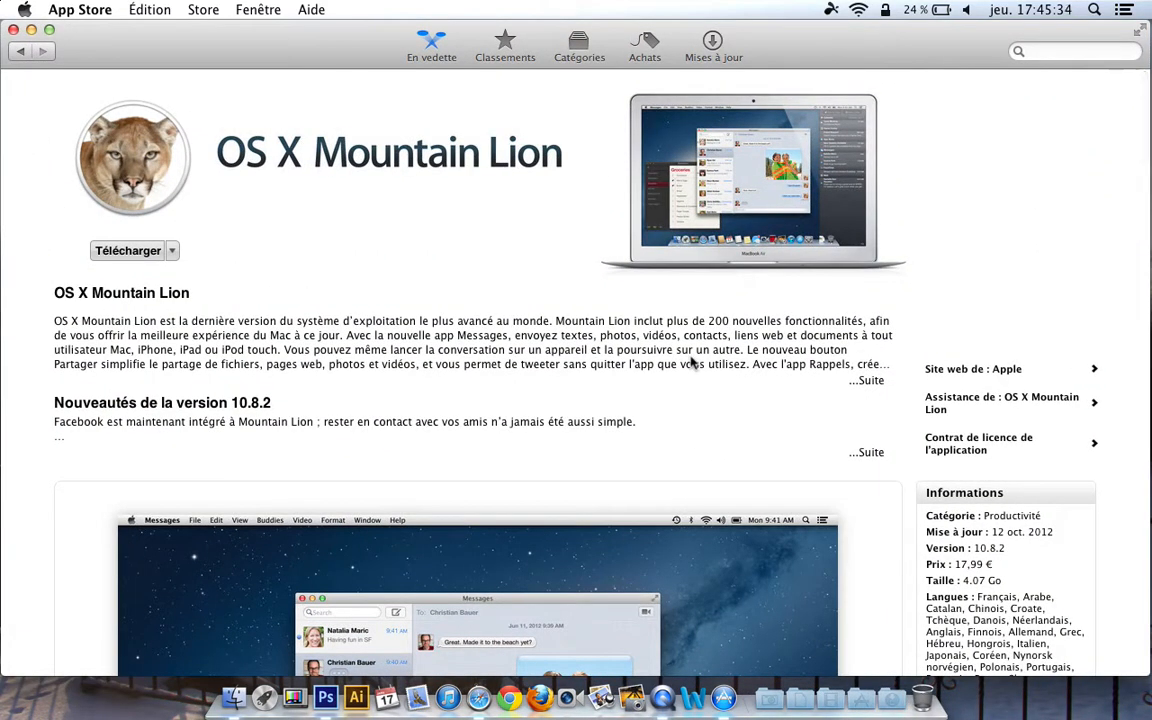
click(24, 9)
click(44, 38)
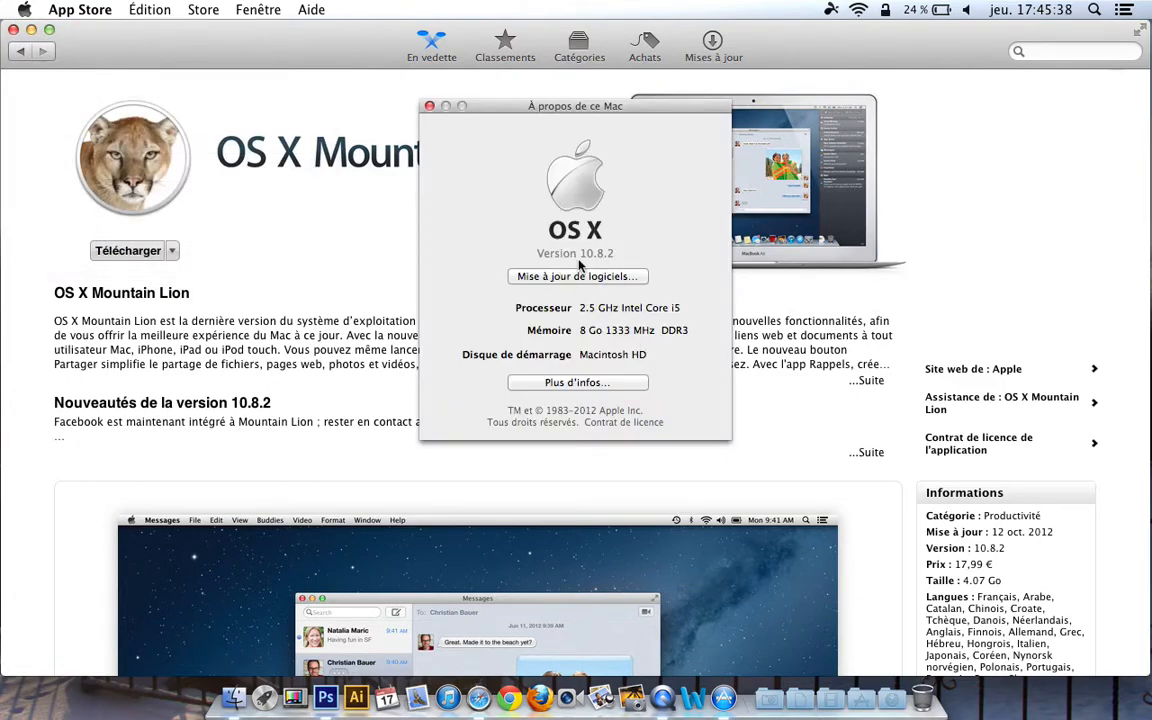
click(429, 107)
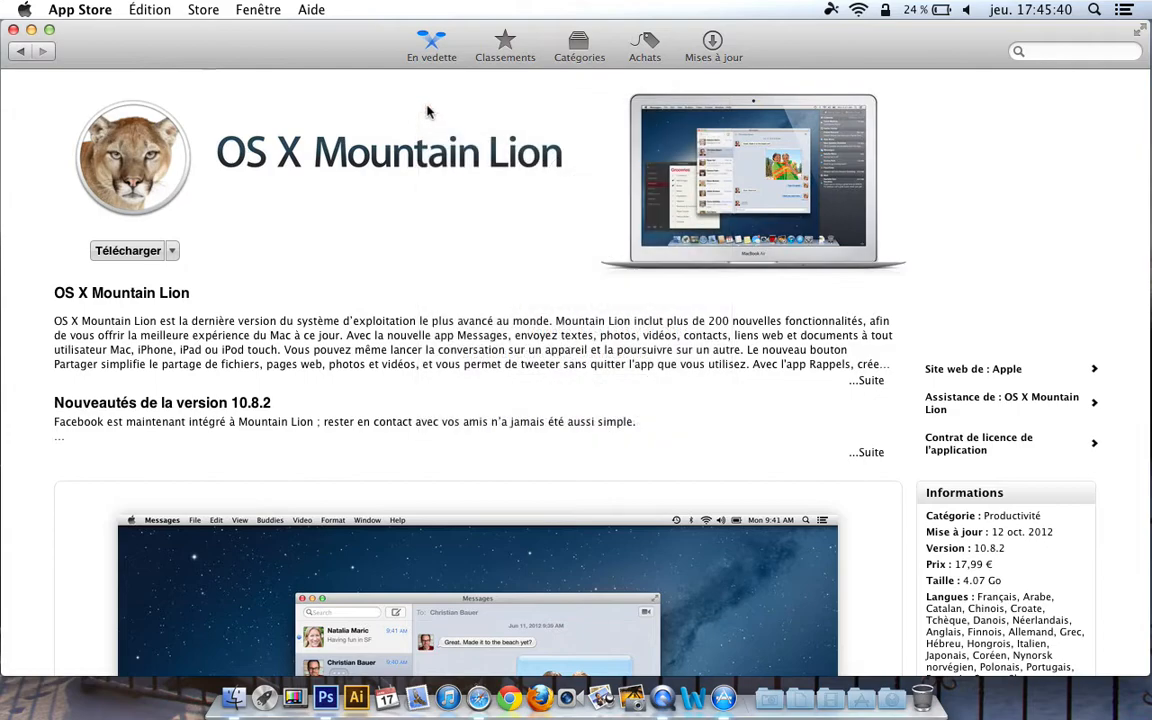
Try to download OS X Mountain Lion from its store page and close the App Store window.
click(144, 250)
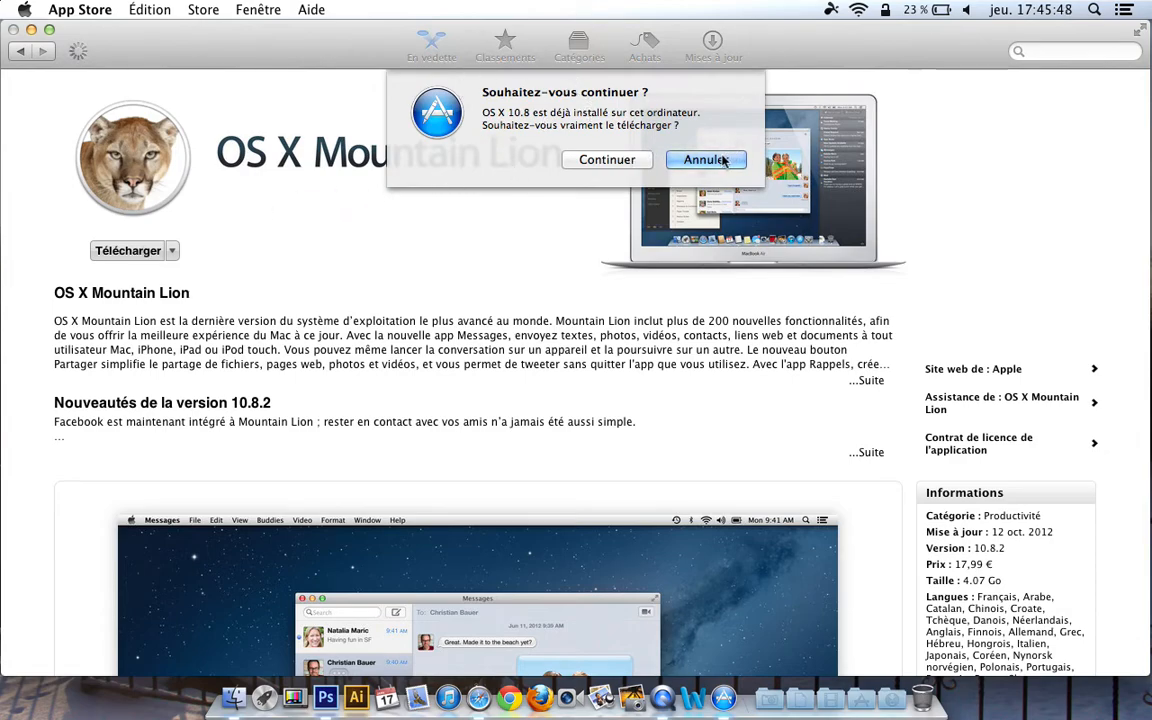
click(622, 159)
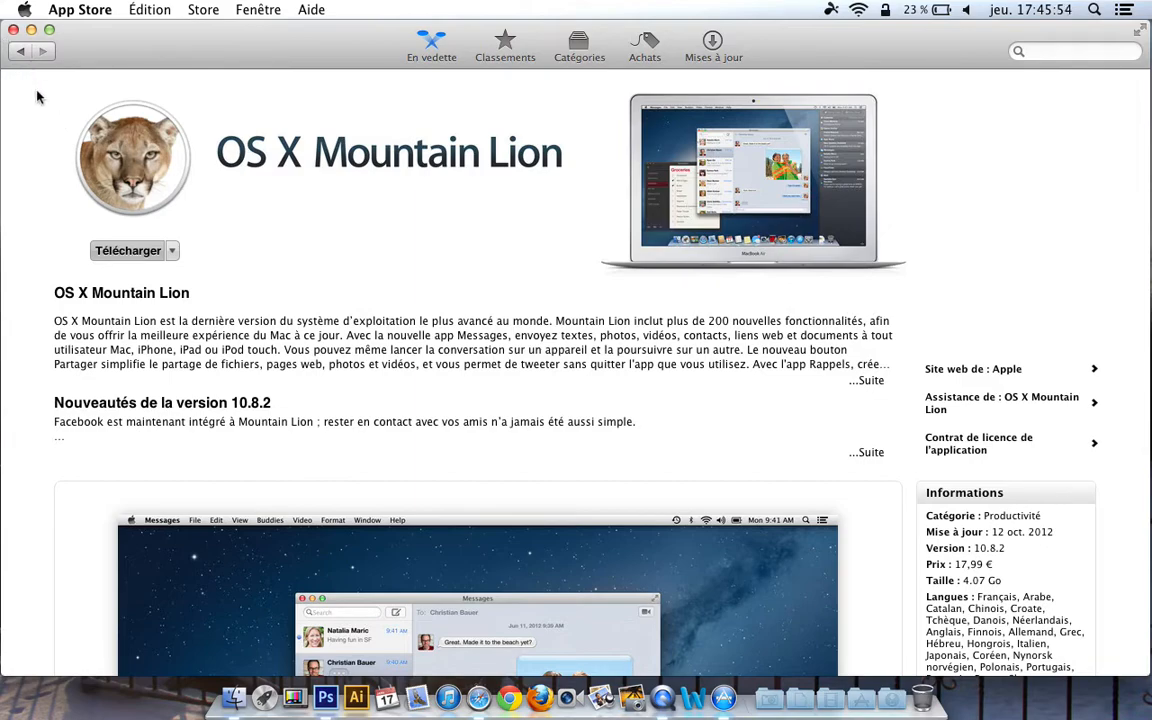
click(13, 30)
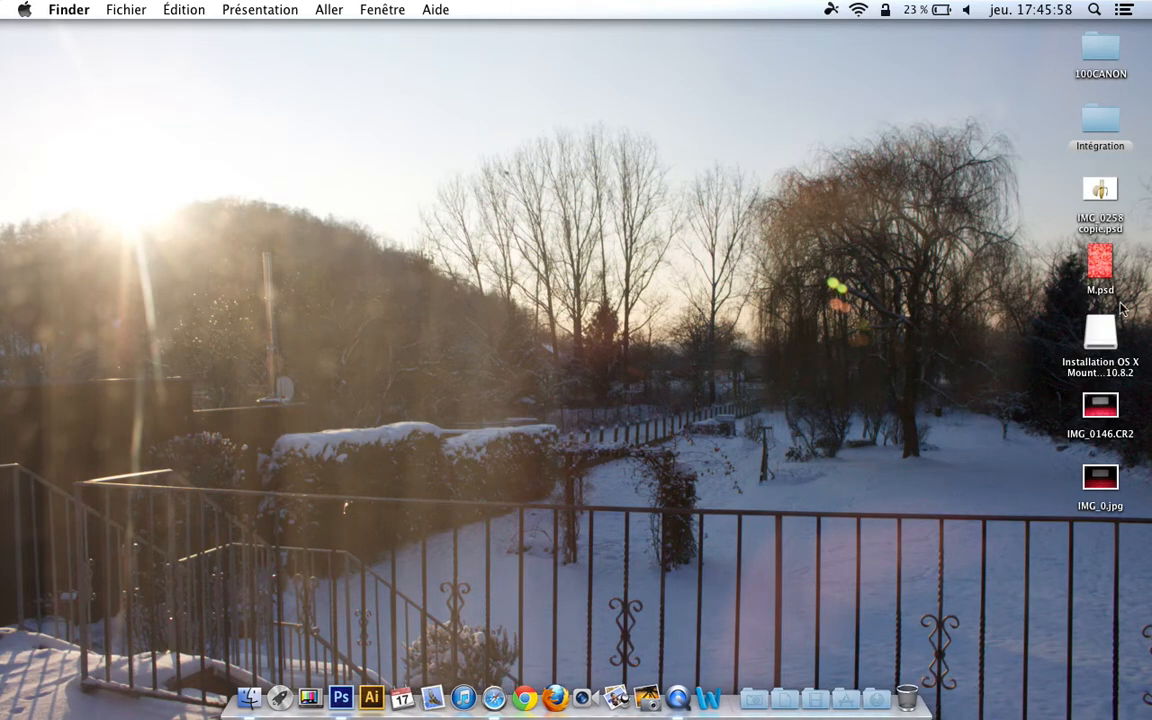
Launch Lion DiskMaker from its folder in the downloads and choose Mountain Lion (10.8) as the version.
click(878, 701)
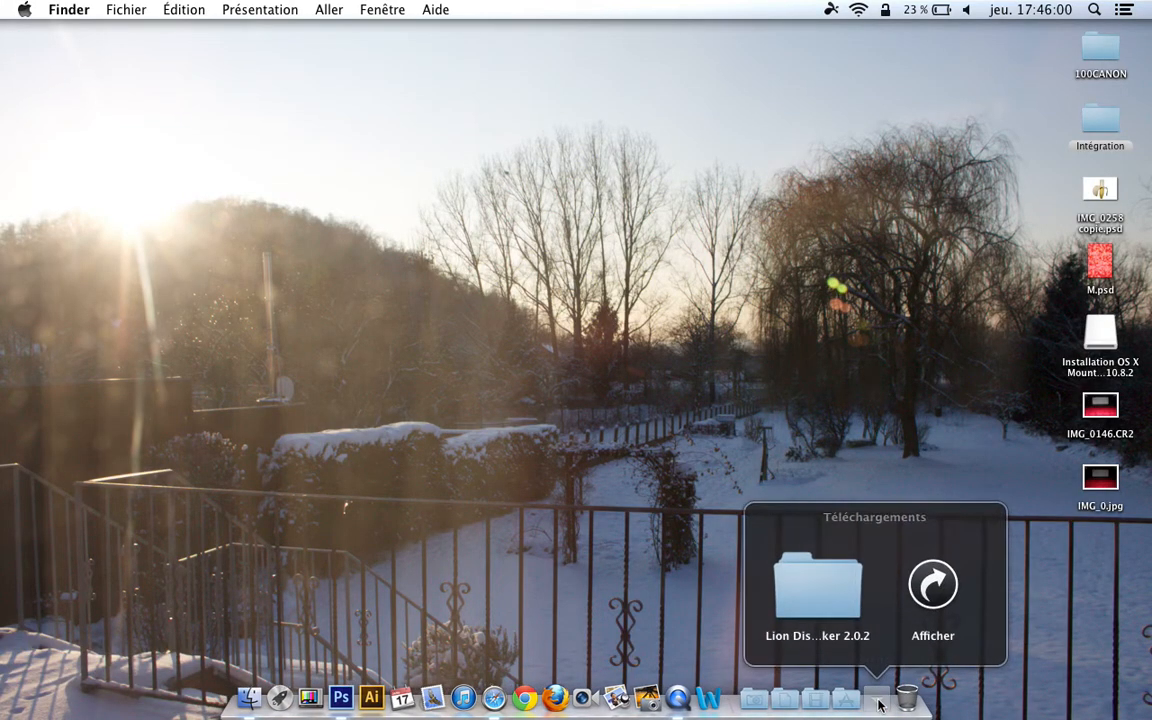
click(818, 588)
click(820, 585)
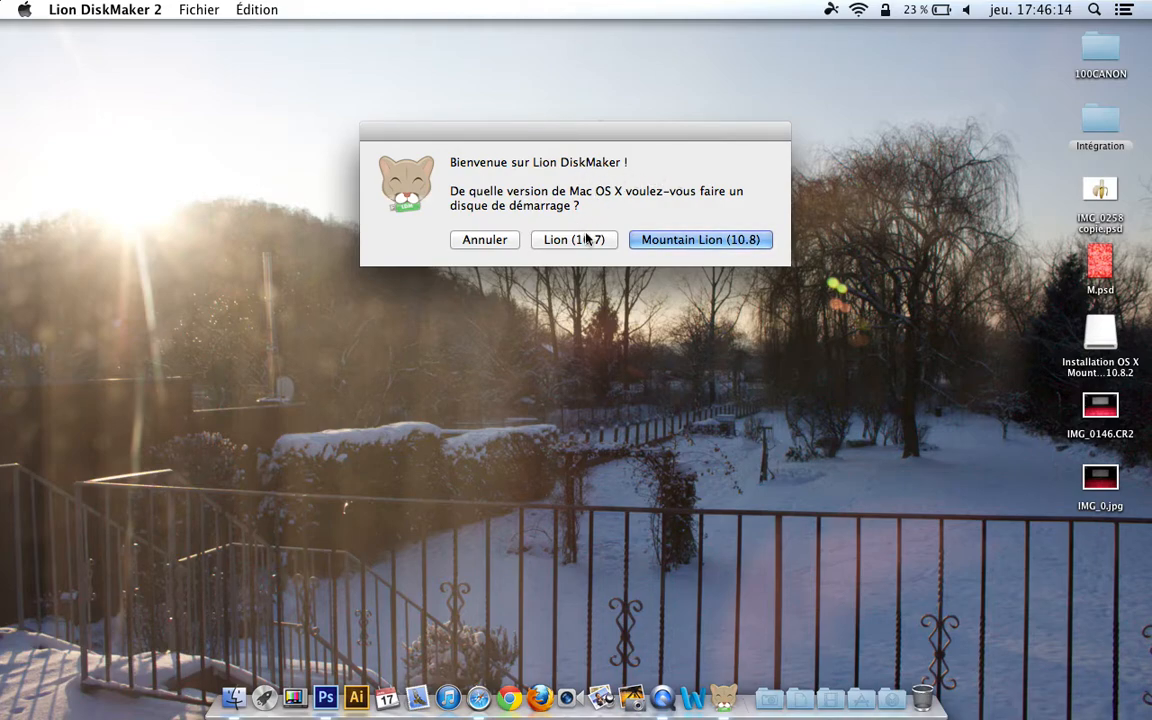
click(669, 241)
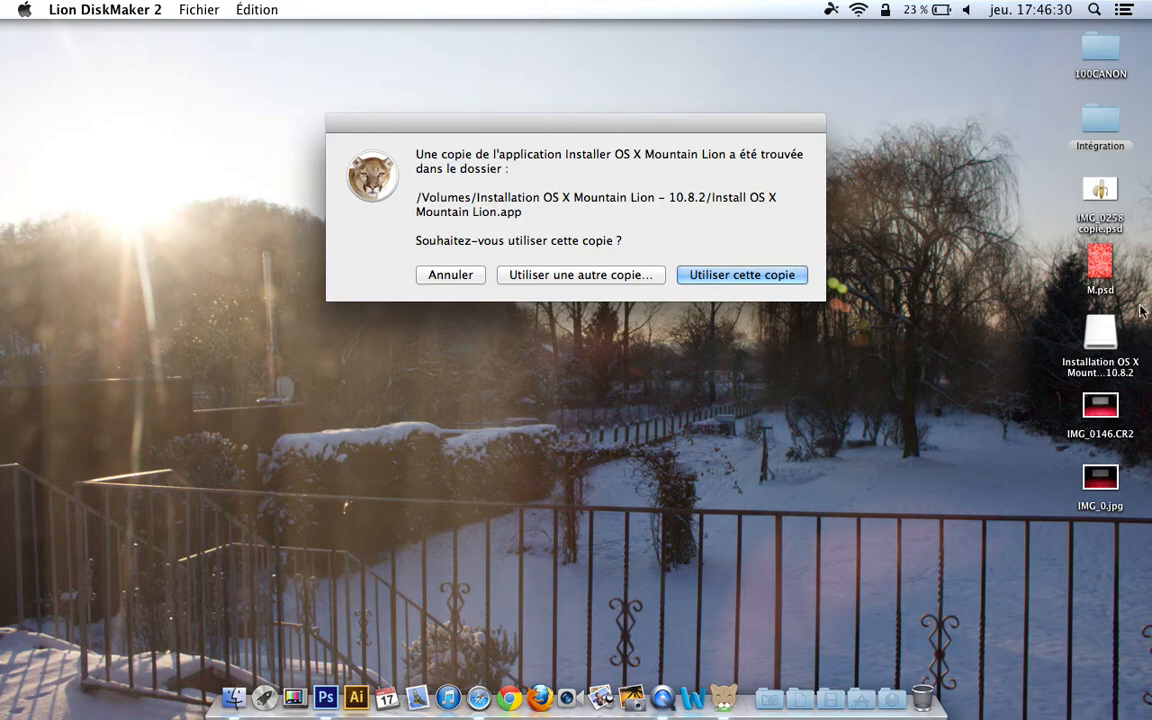
Choose to use another copy of the installer and browse to the Applications folder.
click(1100, 332)
click(653, 216)
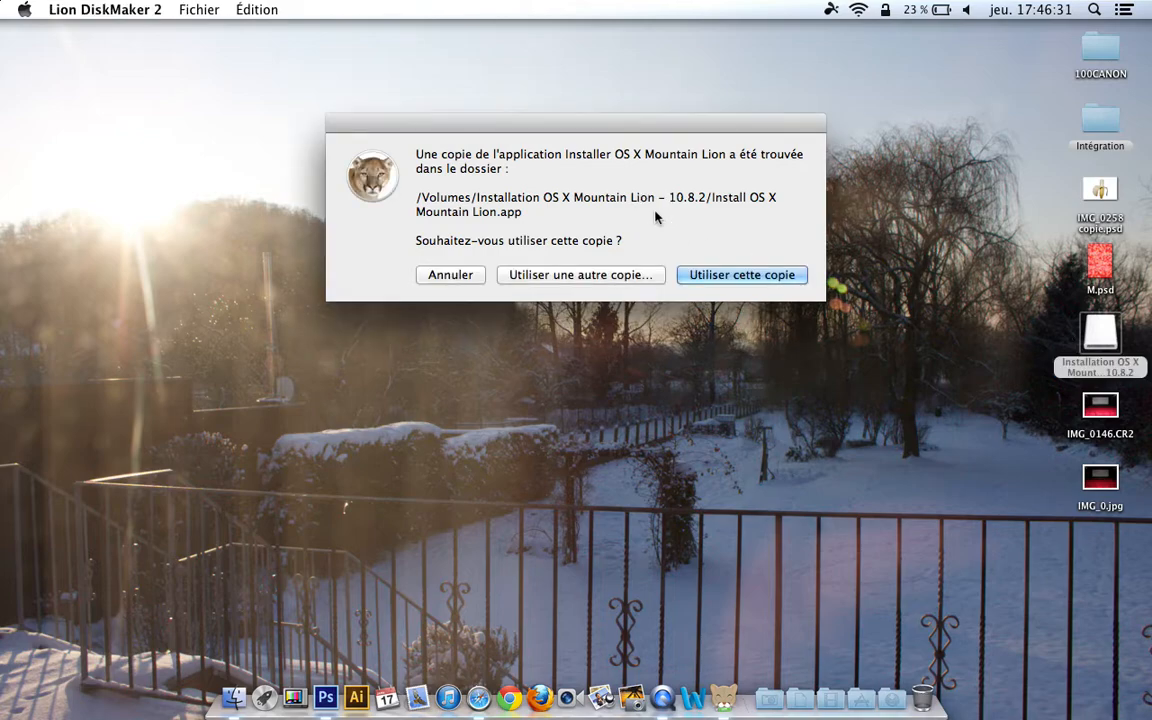
click(580, 274)
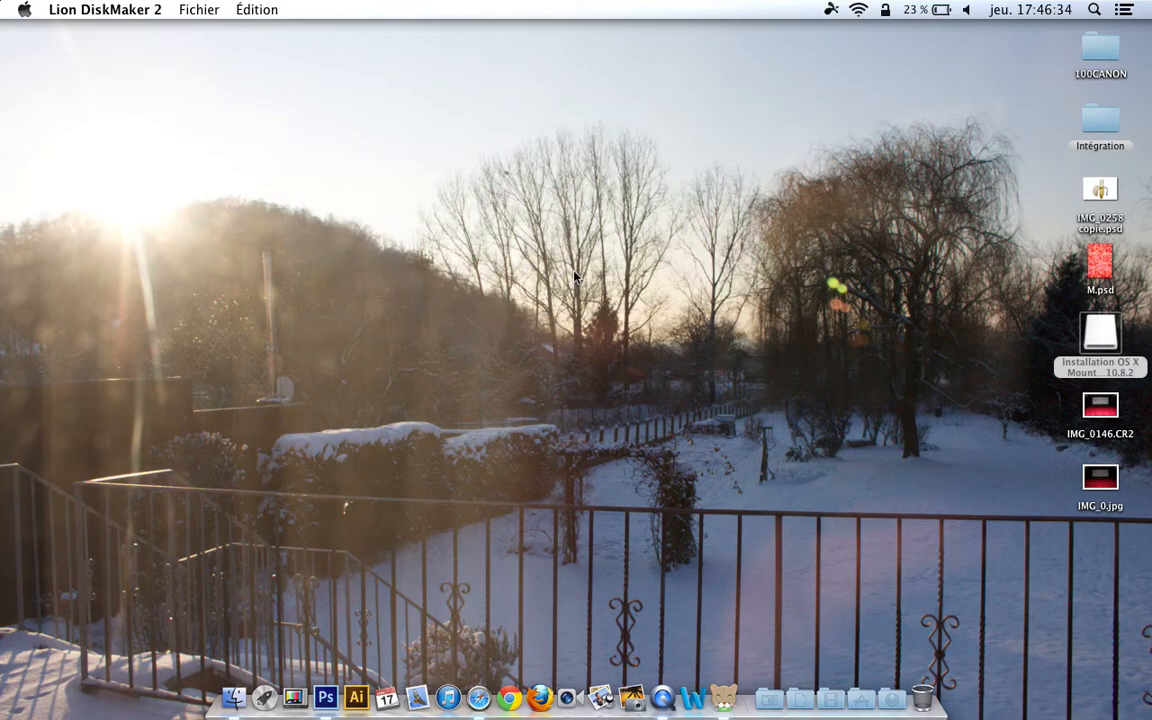
click(330, 223)
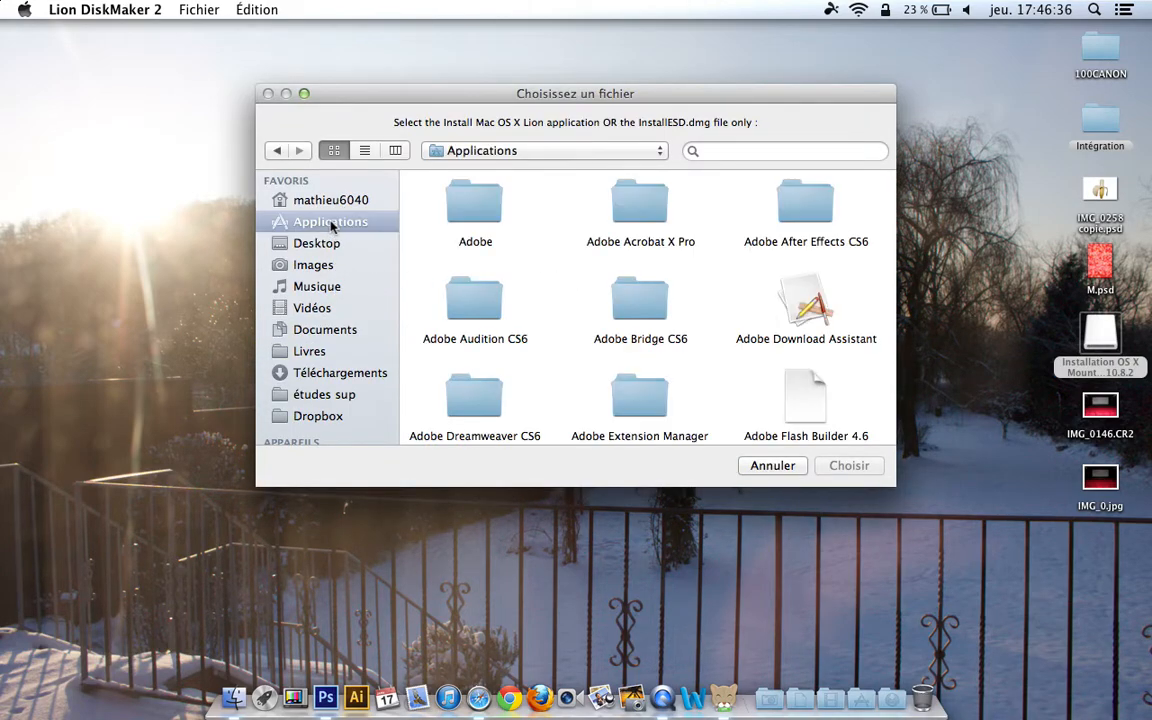
Find and select Installer OS X Mountain Lion among the applications, and cancel the file choice.
scroll(814, 265, down, 5)
key(Down)
scroll(814, 265, down, 5)
key(m)
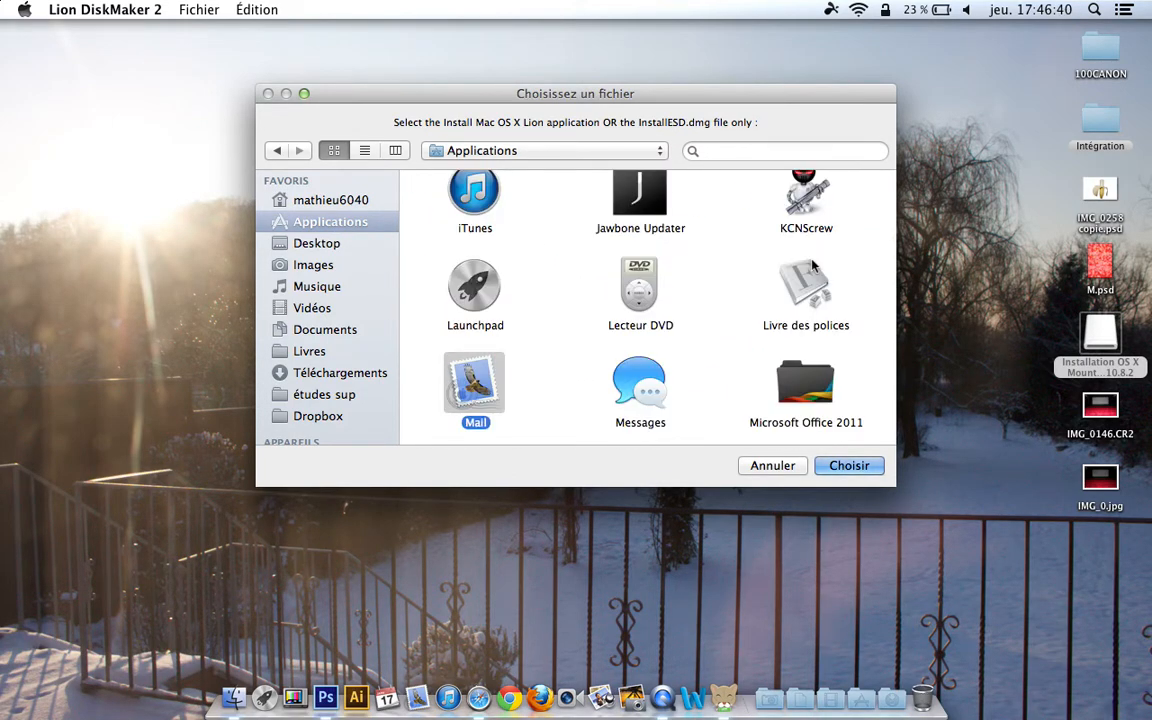
key(Down)
key(Down)
key(Down)
key(Down)
key(Down)
key(Down)
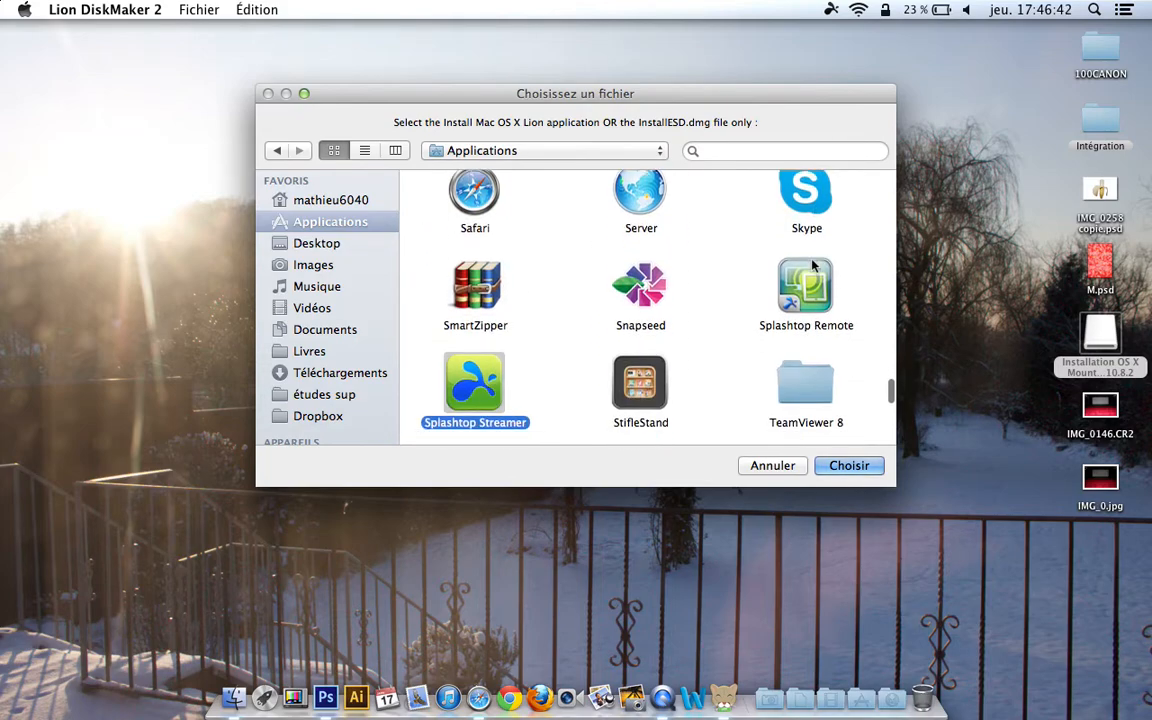
scroll(814, 265, up, 5)
scroll(814, 265, up, 2)
click(645, 311)
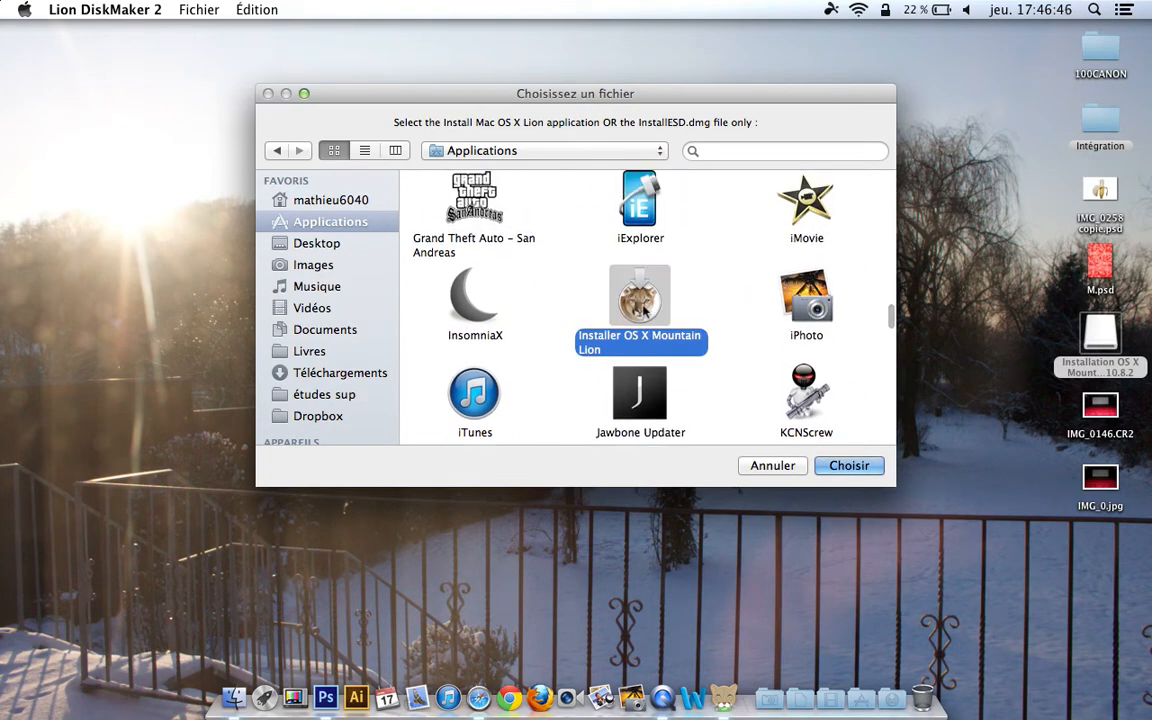
click(769, 469)
Relaunch Lion DiskMaker for Mountain Lion (10.8) and accept the installer copy it finds on the installation volume.
click(874, 700)
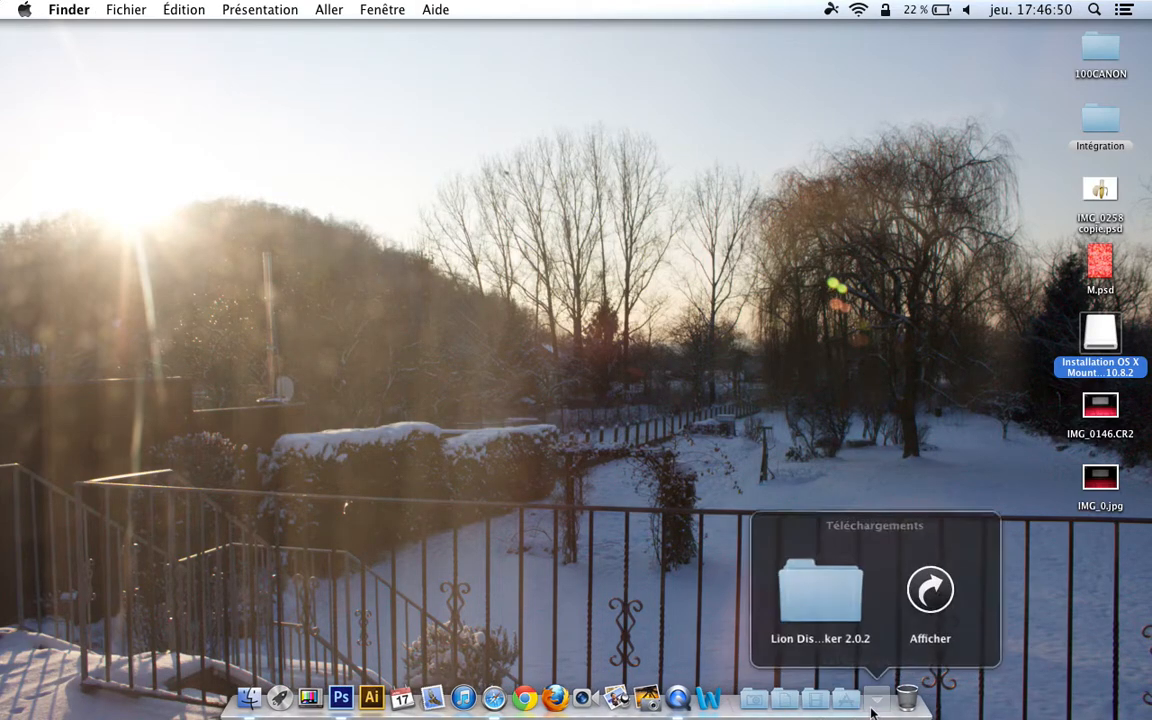
click(820, 592)
click(818, 576)
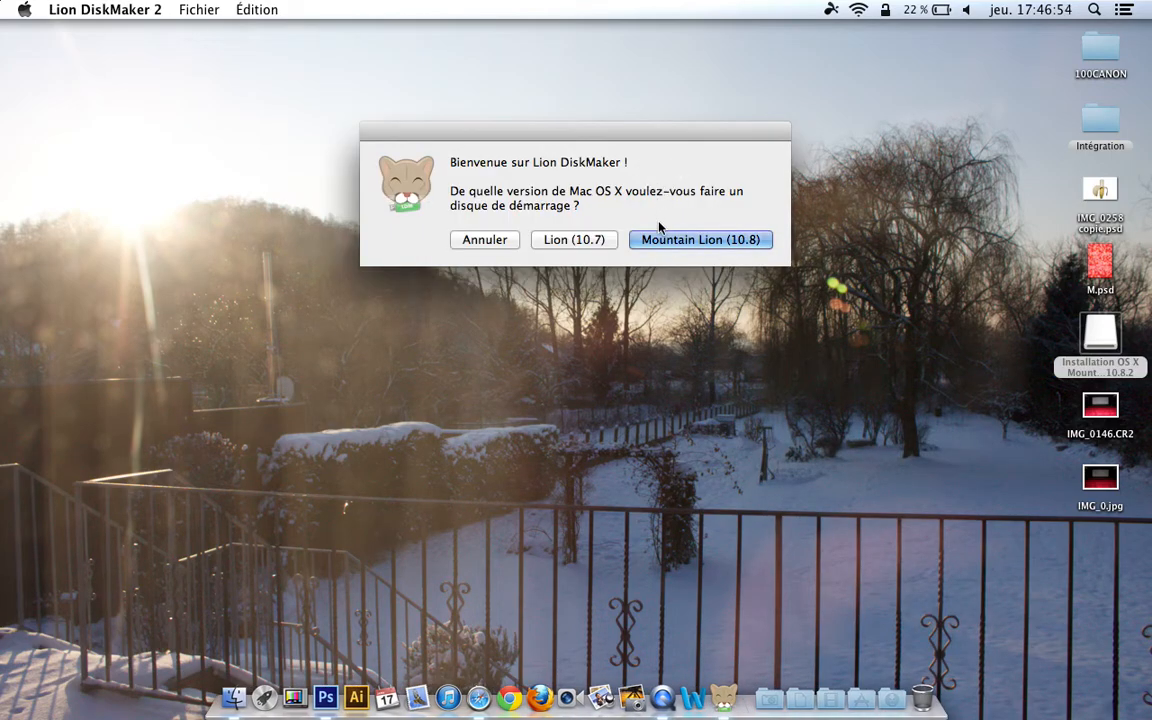
click(659, 239)
click(712, 274)
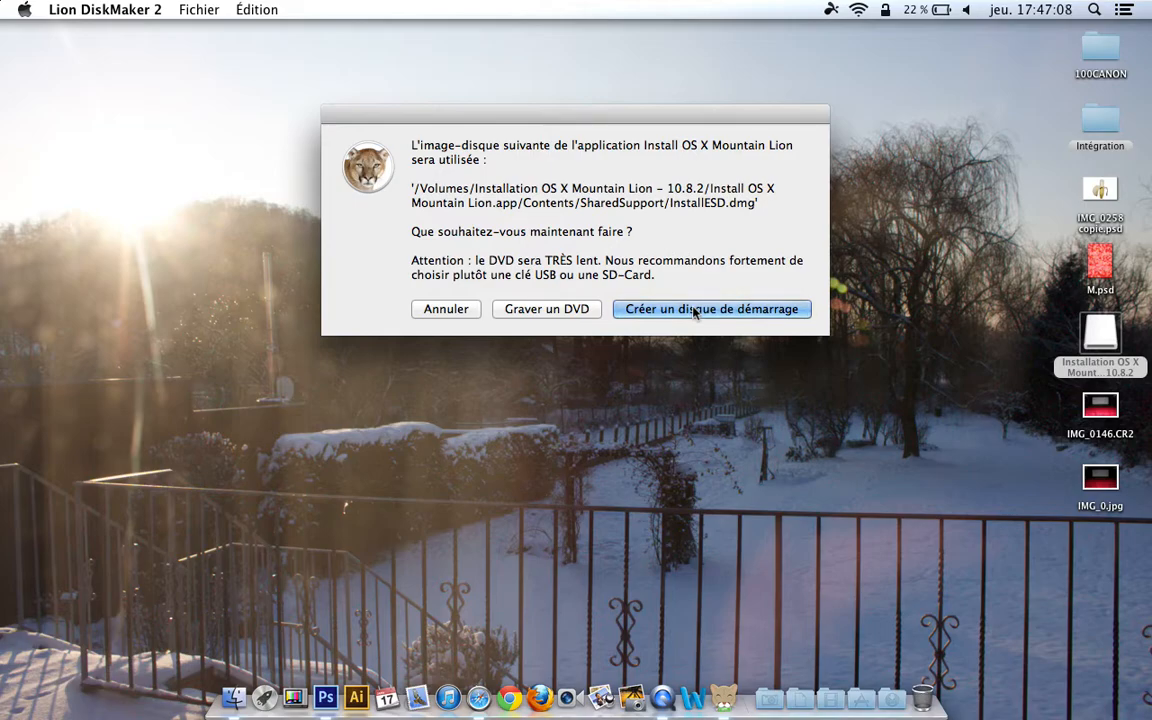
Inspect the format, capacity and used space of the Installation OS X Mountain Lion - 10.8.2 volume, and close its information window.
right_click(1100, 333)
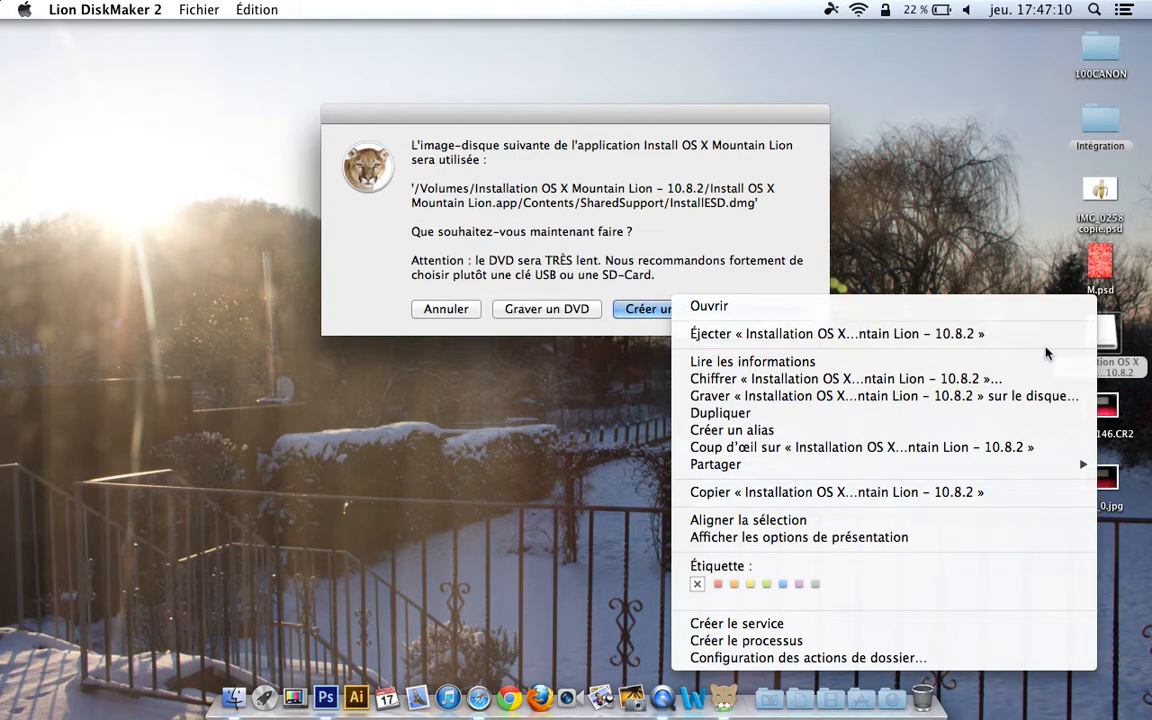
click(1036, 363)
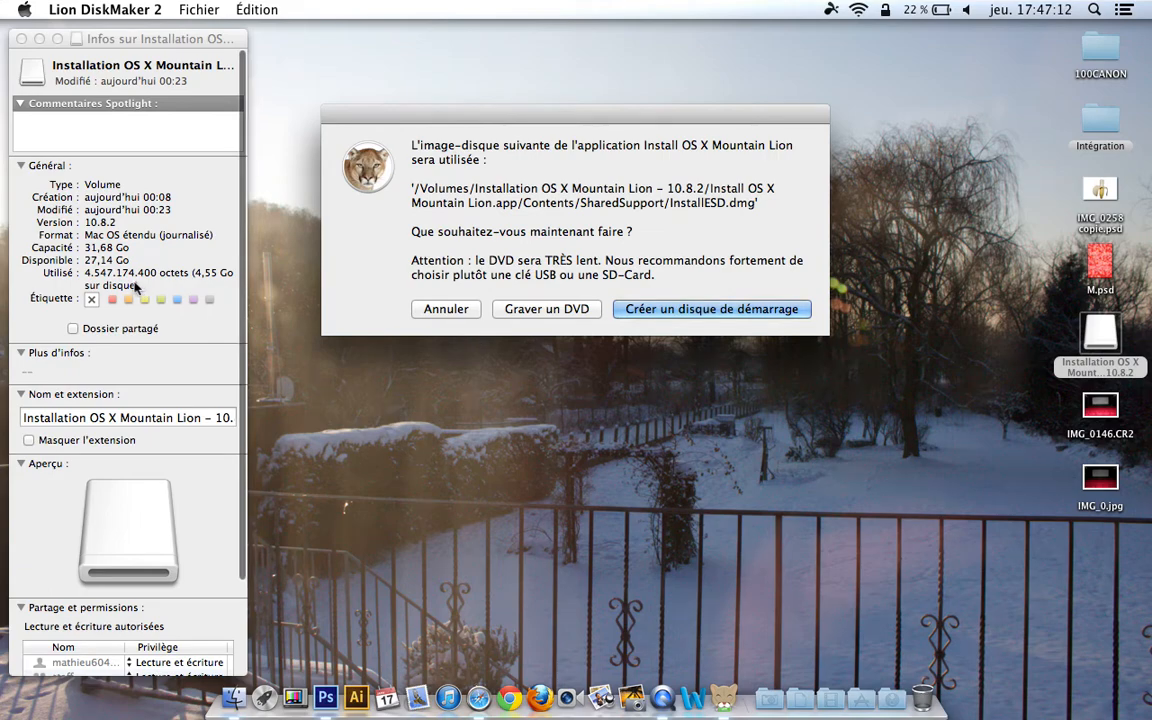
click(135, 286)
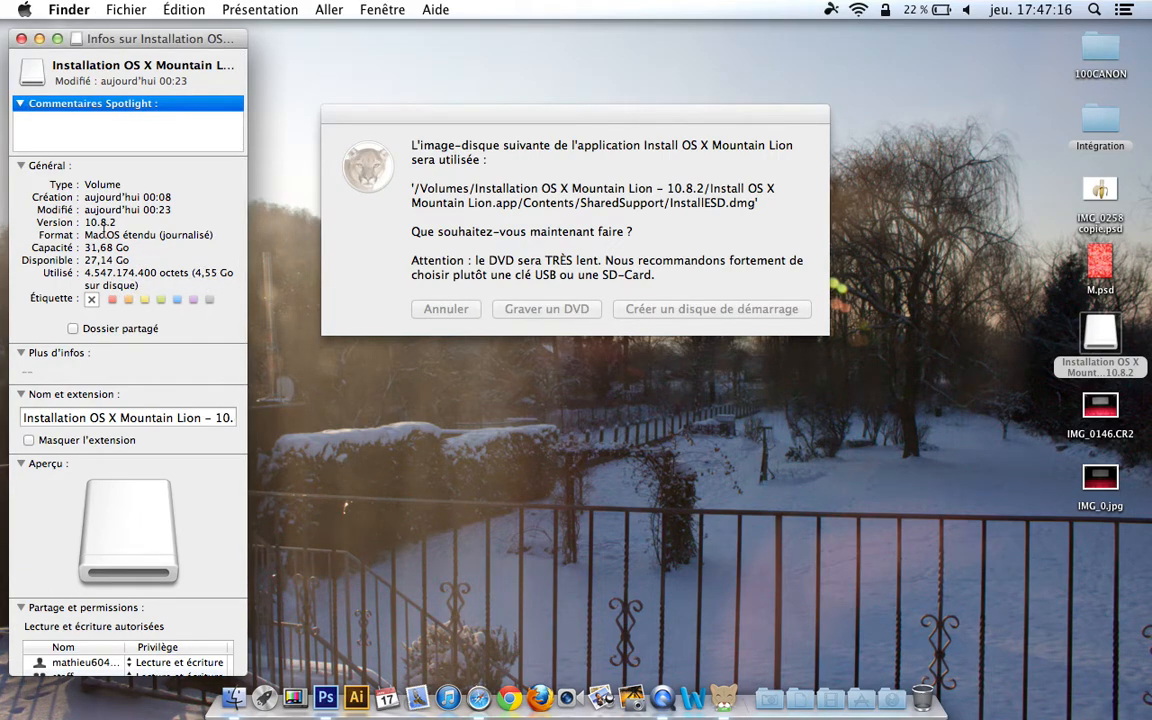
click(21, 39)
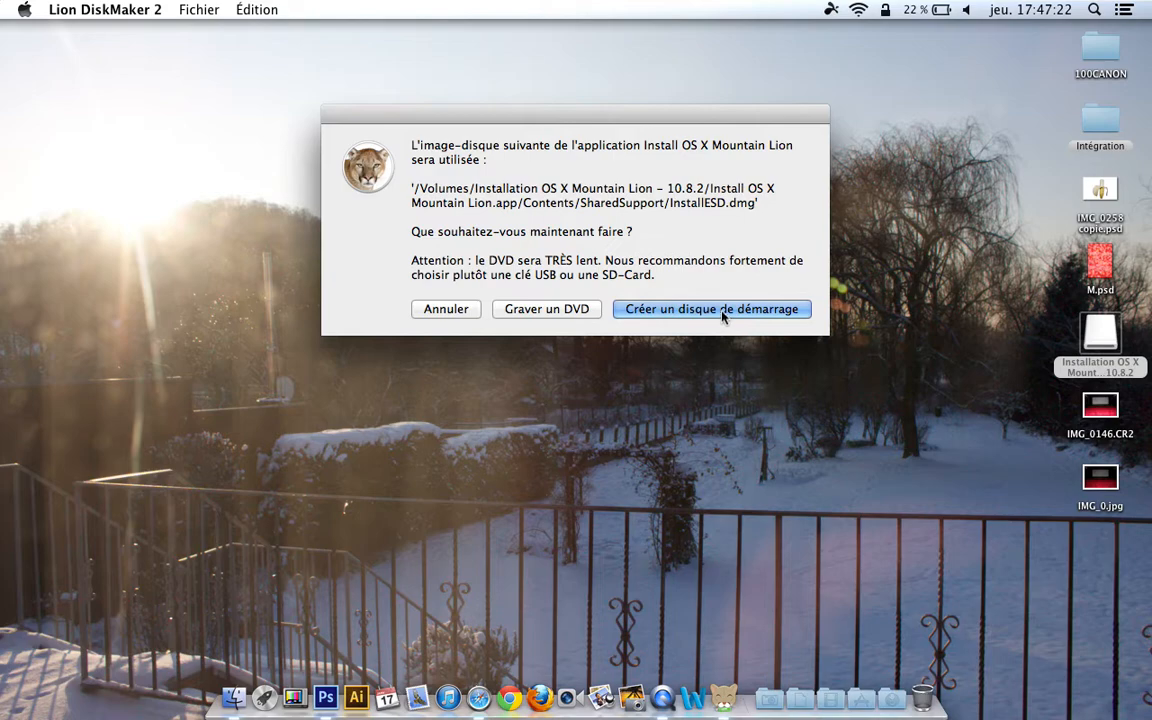
Choose to create a startup disk and cancel Lion DiskMaker at the disk type question.
click(653, 311)
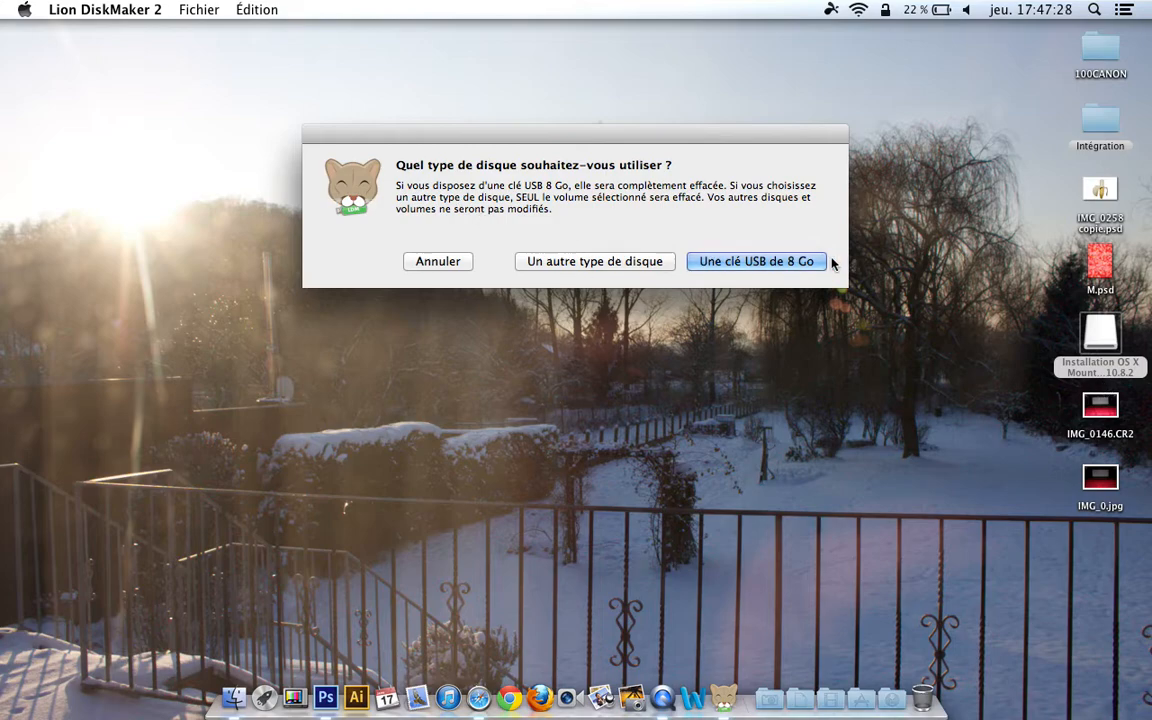
click(421, 264)
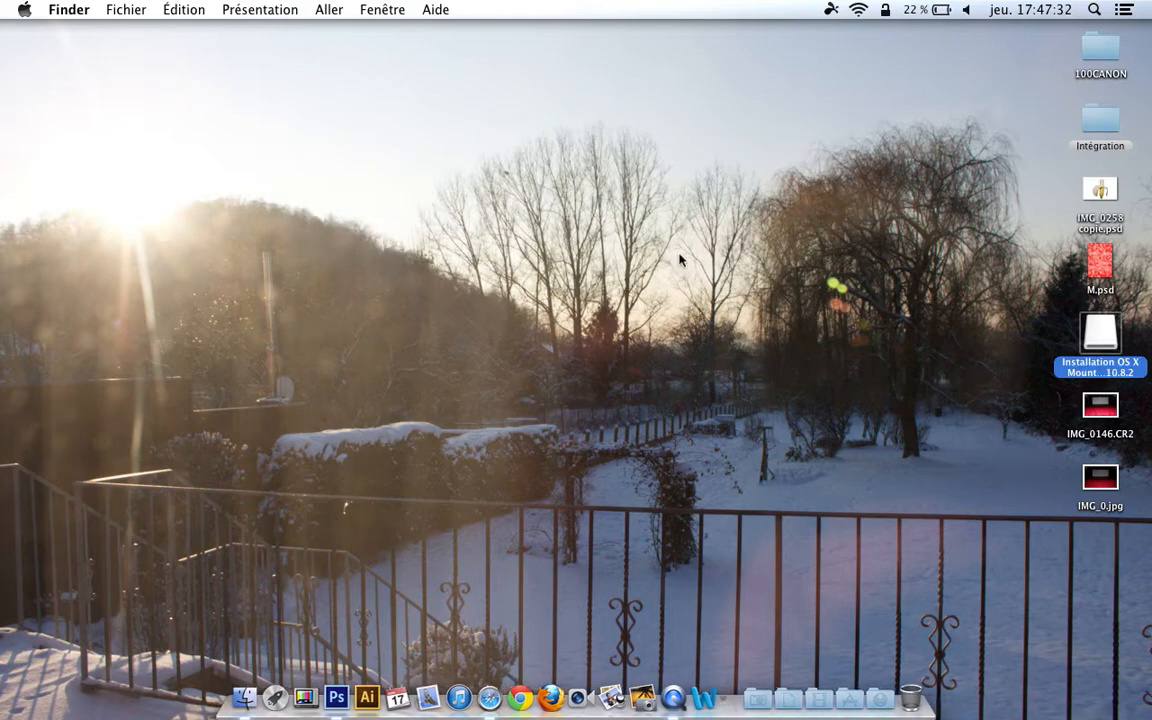
Open the Installation OS X Mountain Lion - 10.8.2 volume from the desktop and enlarge its window.
double_click(1101, 340)
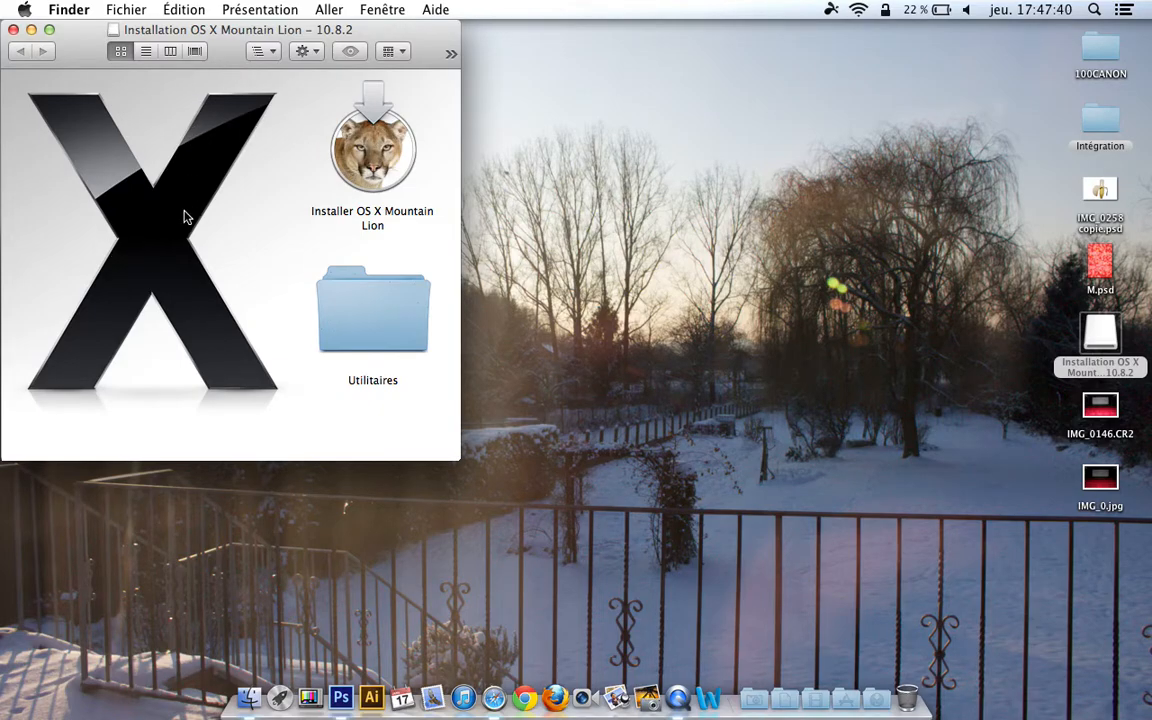
drag(458, 457, 857, 649)
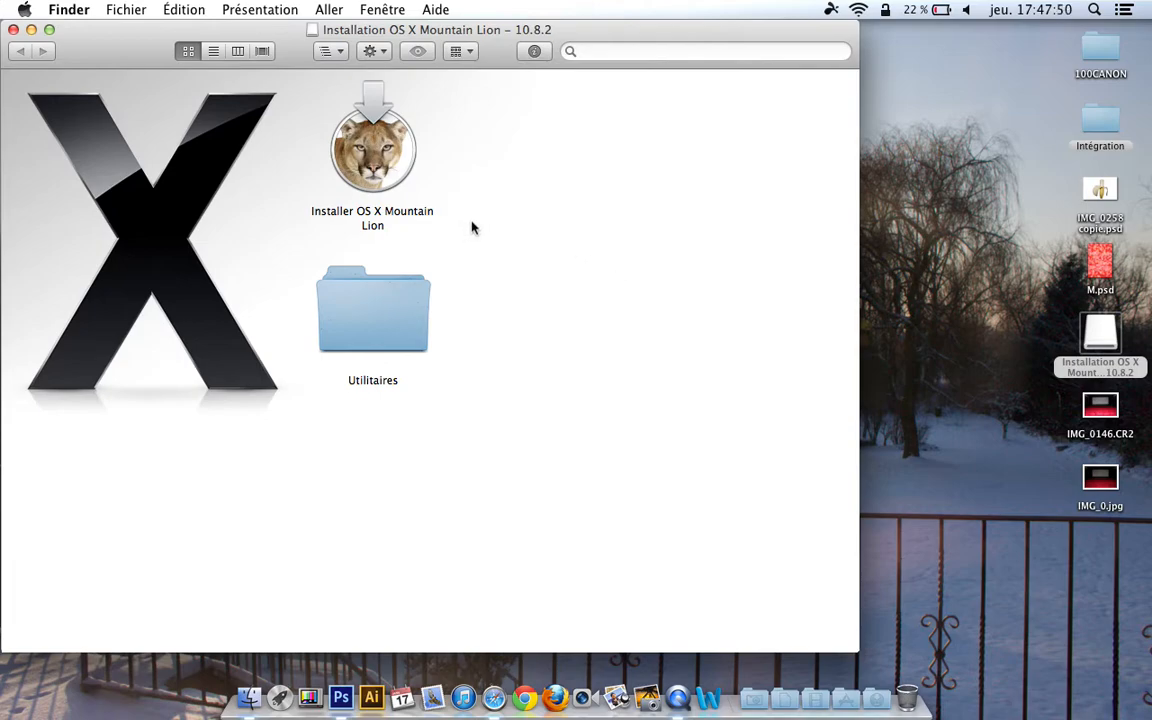
Launch Installer OS X Mountain Lion from the volume, quit it without continuing, and close the volume window.
click(398, 172)
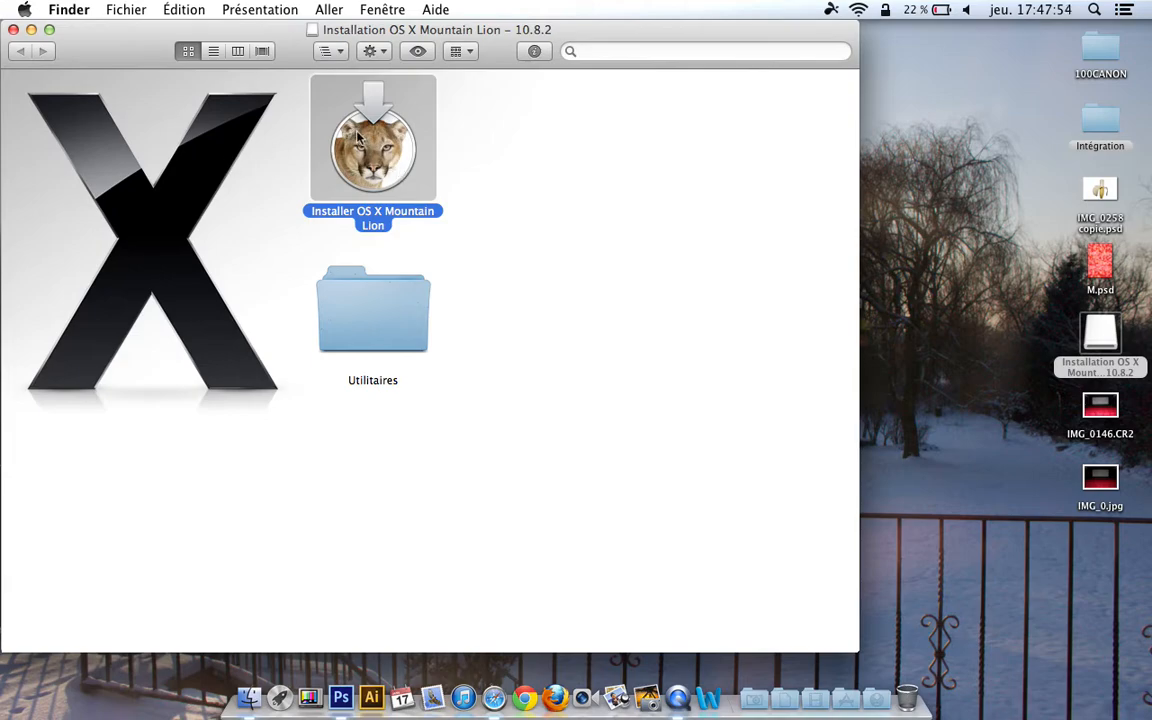
double_click(357, 135)
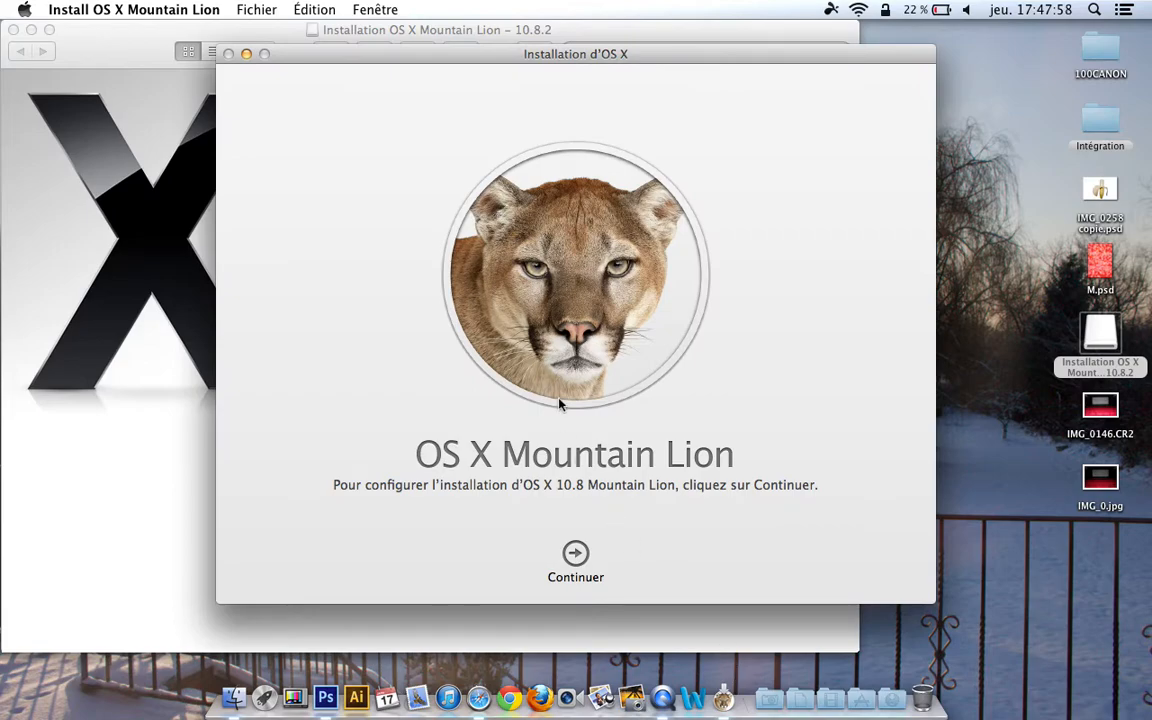
right_click(723, 700)
click(740, 652)
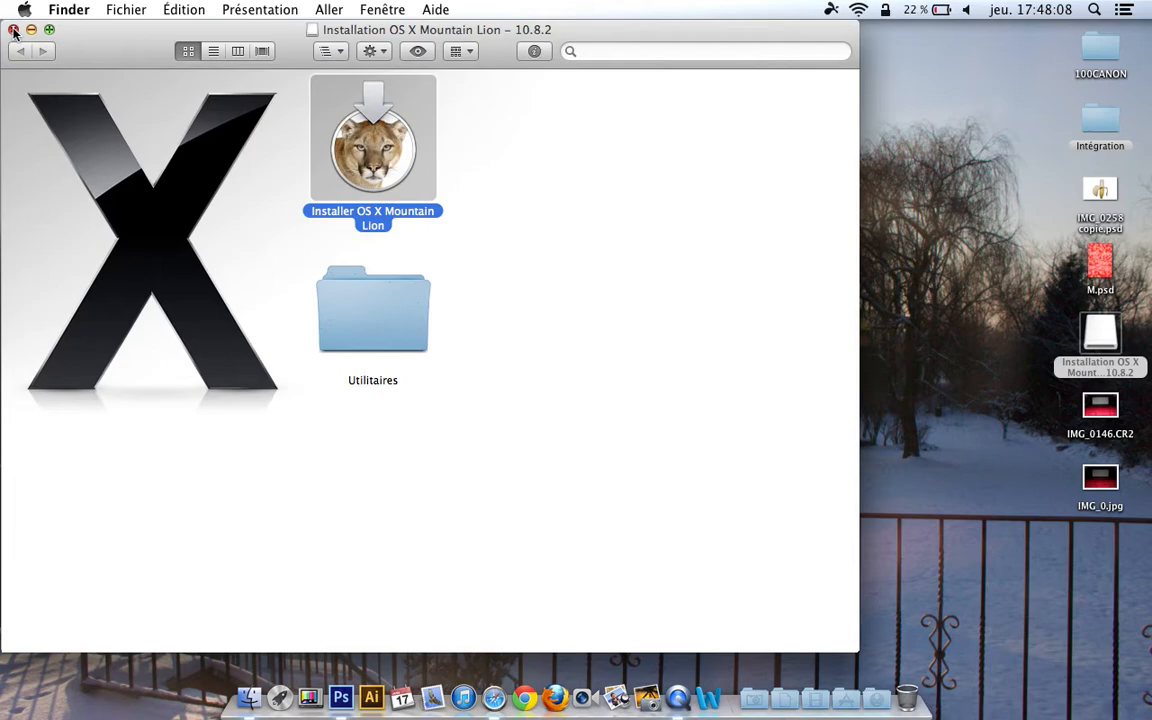
click(13, 30)
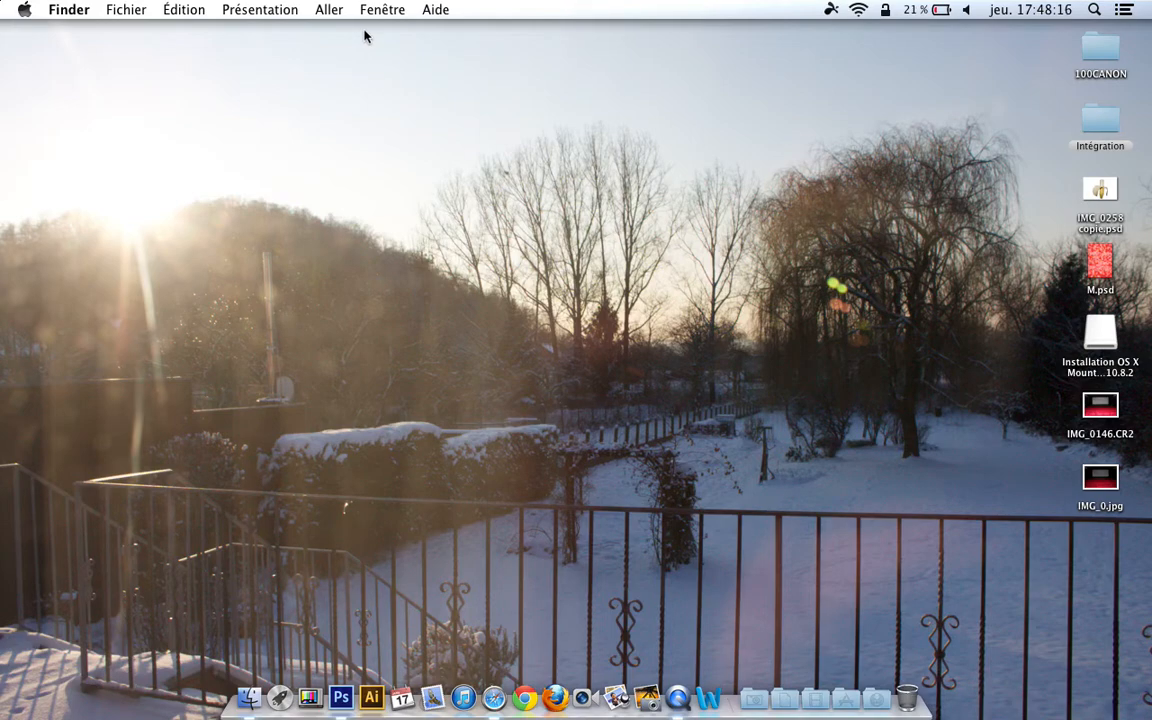
Open Disk Utility from the Utilities folder and close the folder window.
click(329, 10)
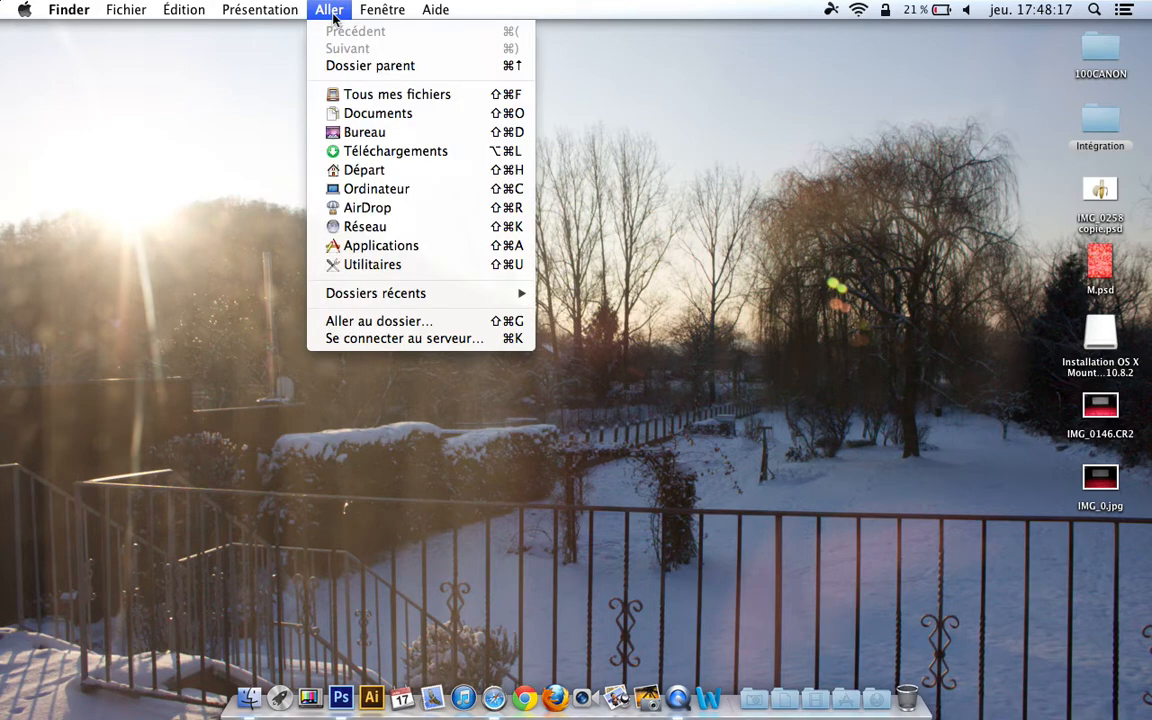
click(402, 265)
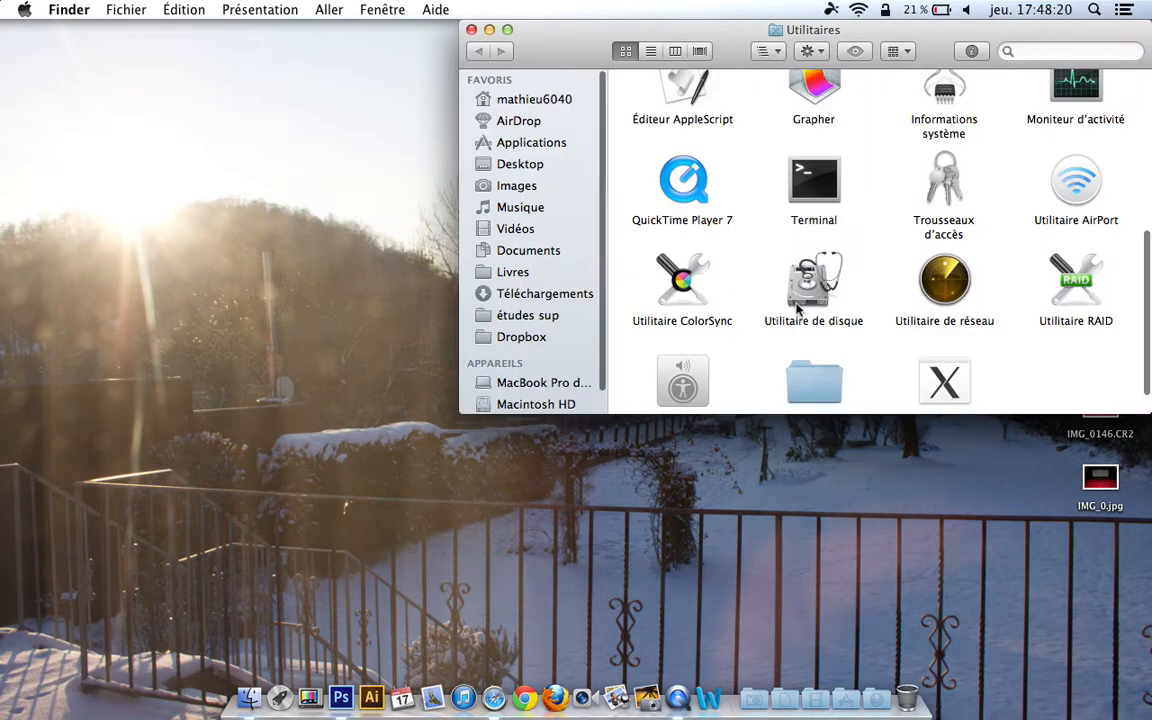
double_click(802, 306)
click(548, 33)
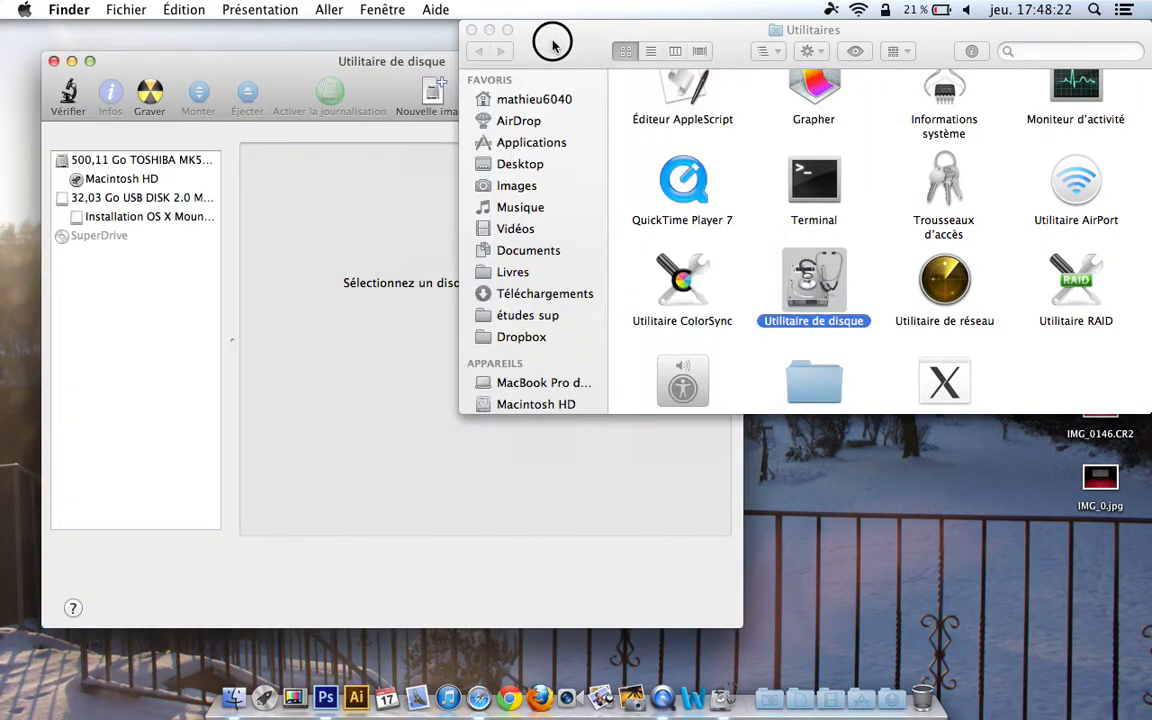
click(470, 31)
Examine the USB disk, view the partition, RAID and restore options for the internal Toshiba disk, and close Disk Utility.
click(124, 200)
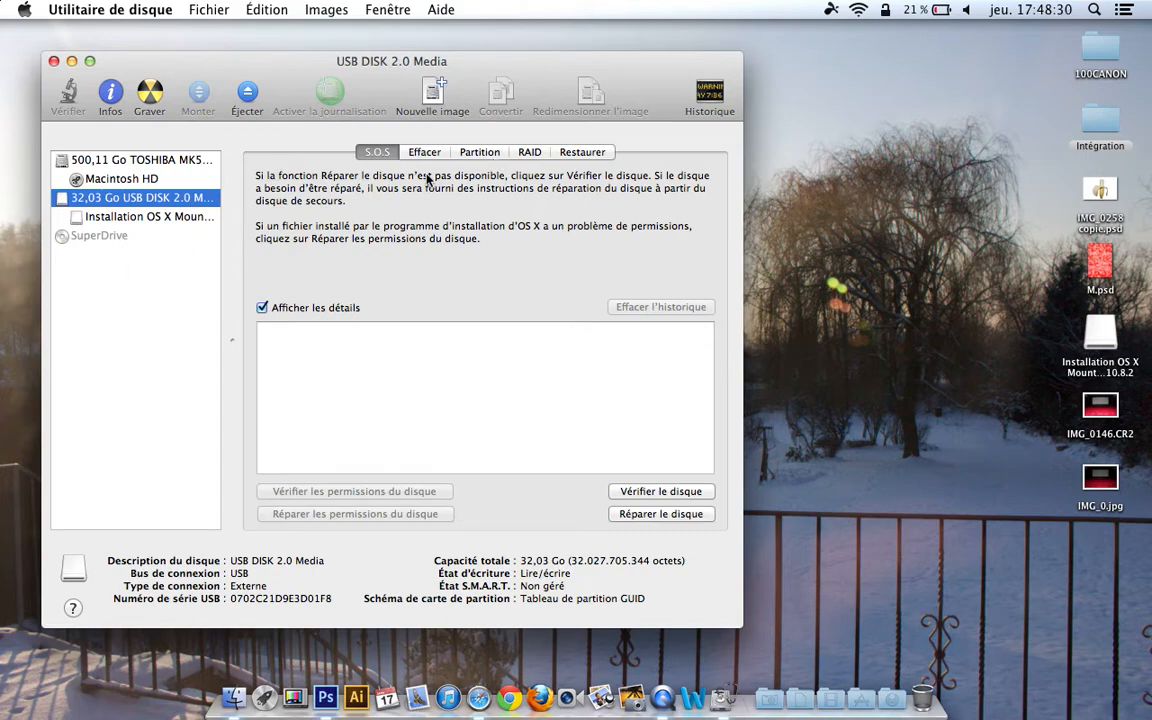
click(182, 160)
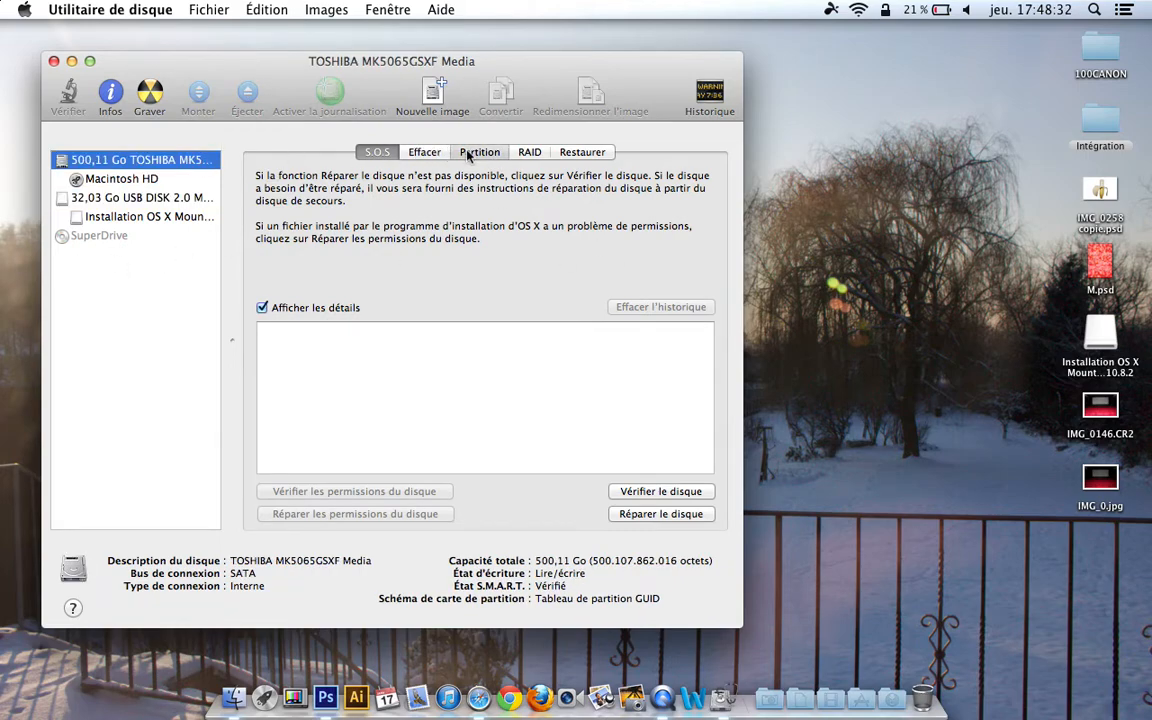
click(476, 152)
click(529, 152)
click(582, 152)
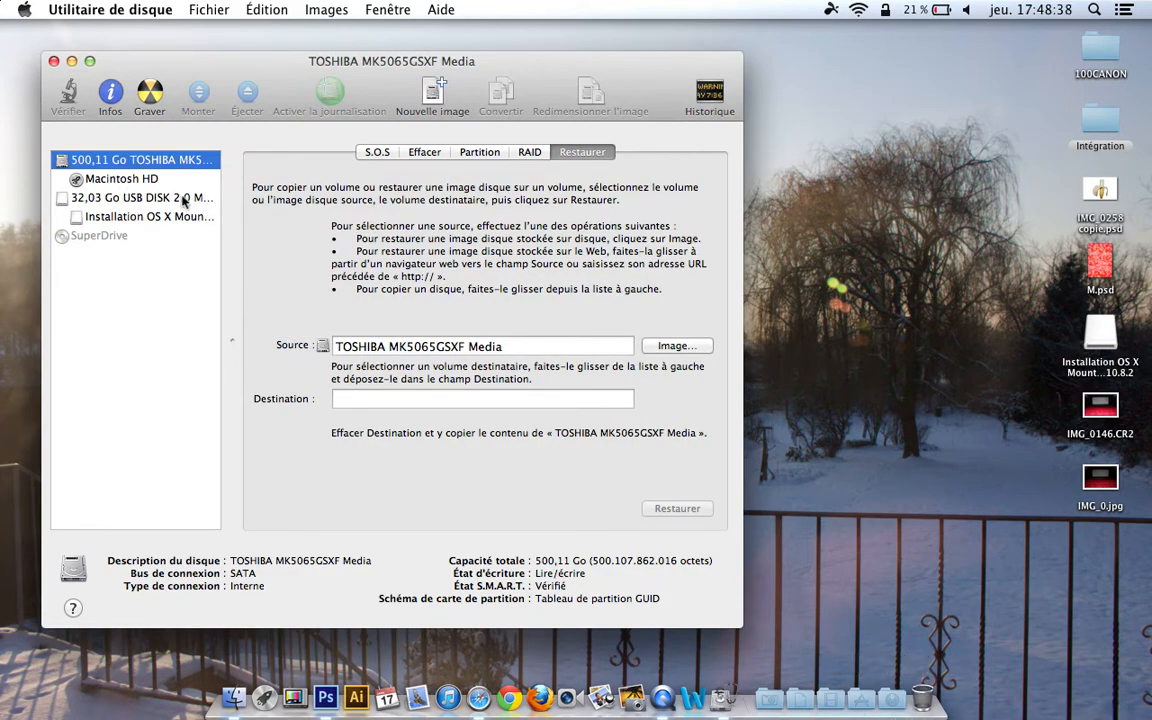
click(53, 61)
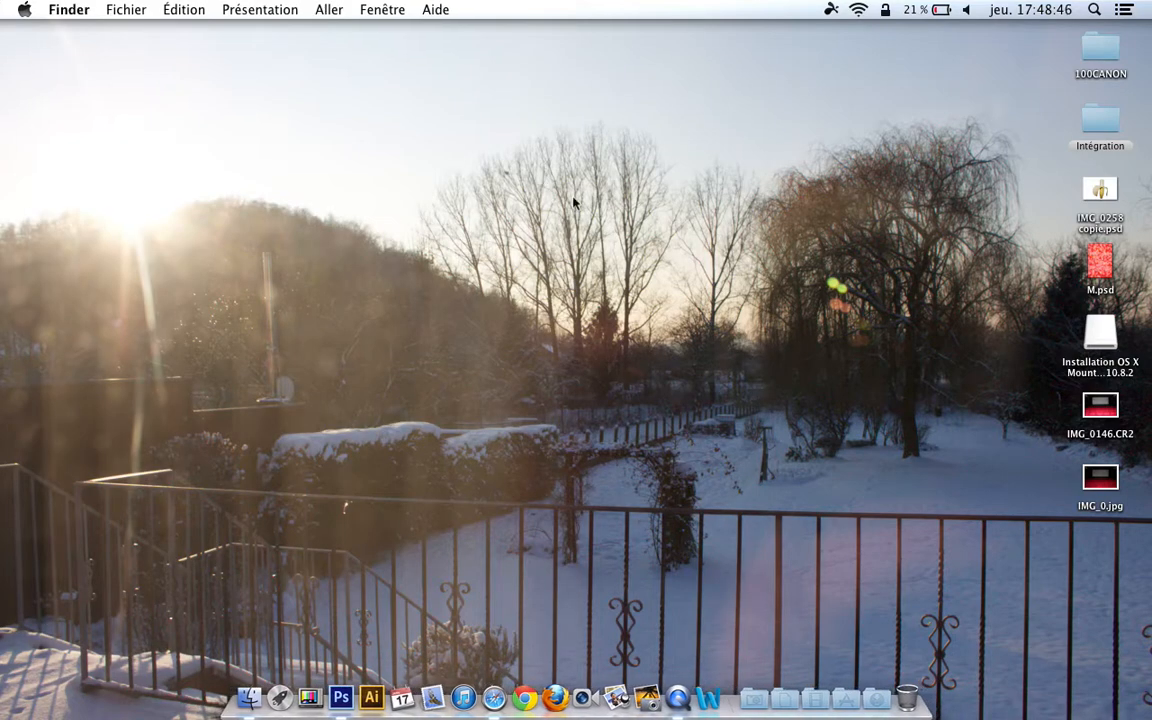
Reopen the Installation OS X Mountain Lion - 10.8.2 volume and view the contents of the downloads folder.
double_click(1100, 335)
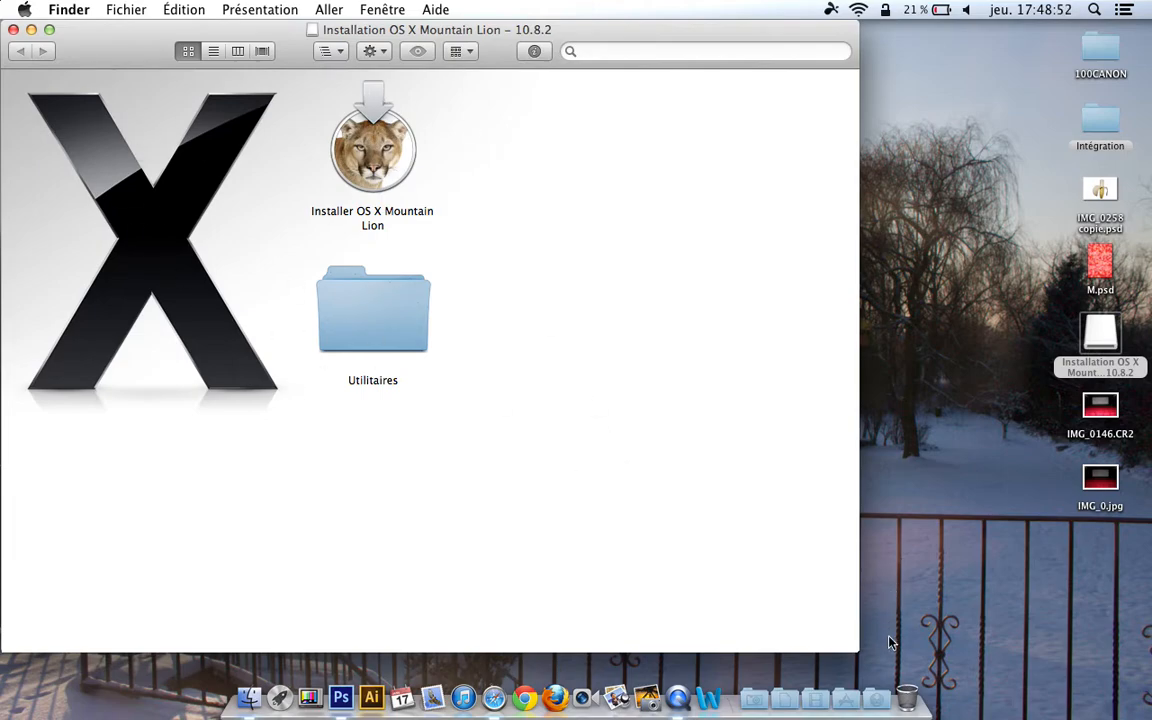
click(876, 698)
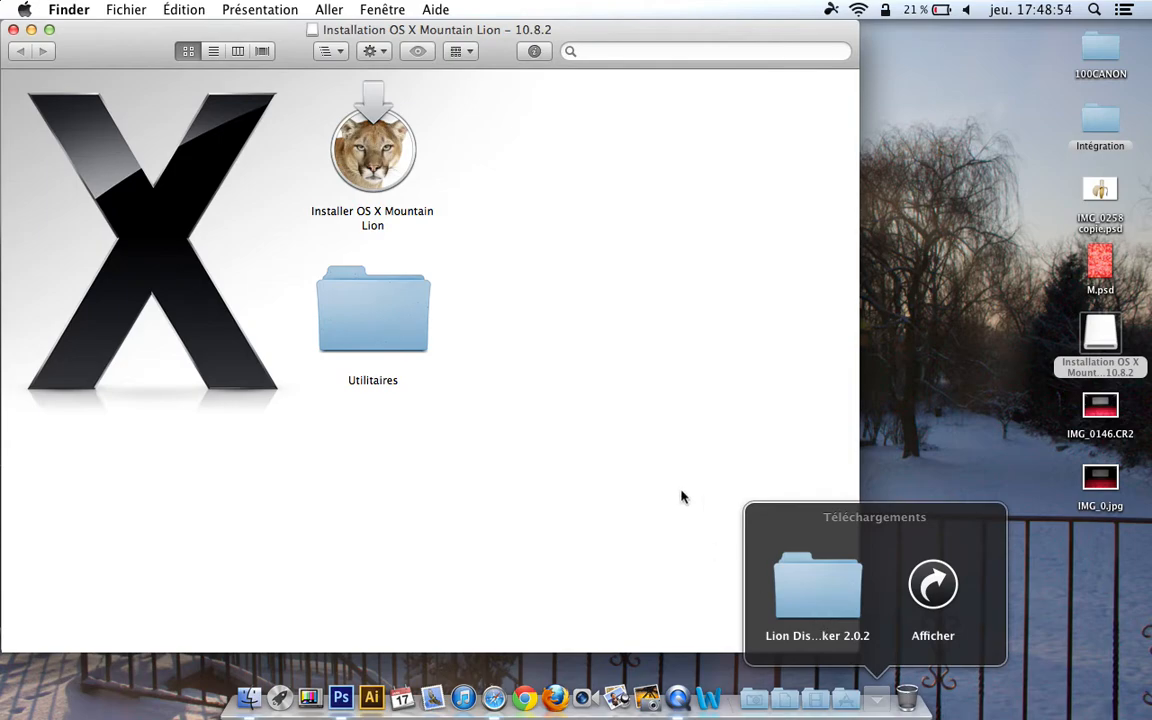
click(650, 486)
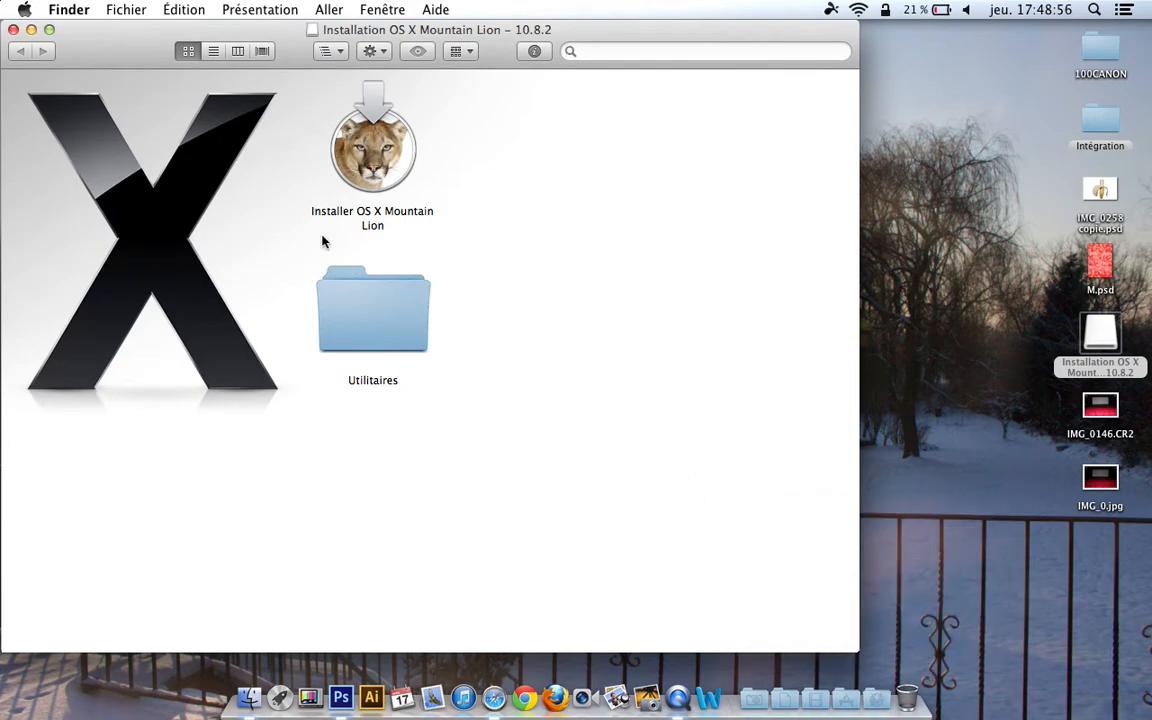